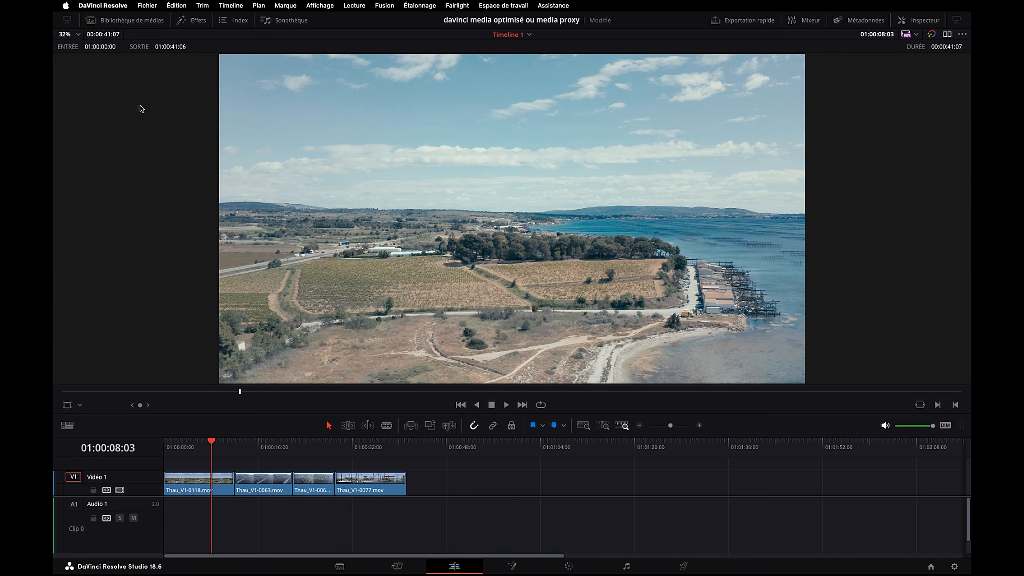
# Display the media library and view the optimised and proxy media options for the clip Thau_V1-0005.mov.
pyautogui.click(134, 21)
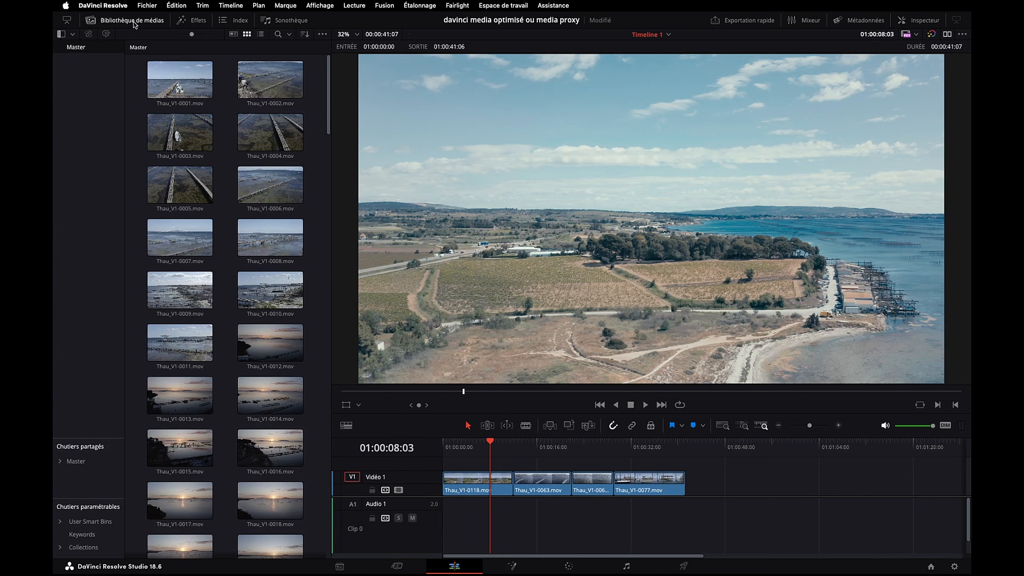
pyautogui.click(189, 201)
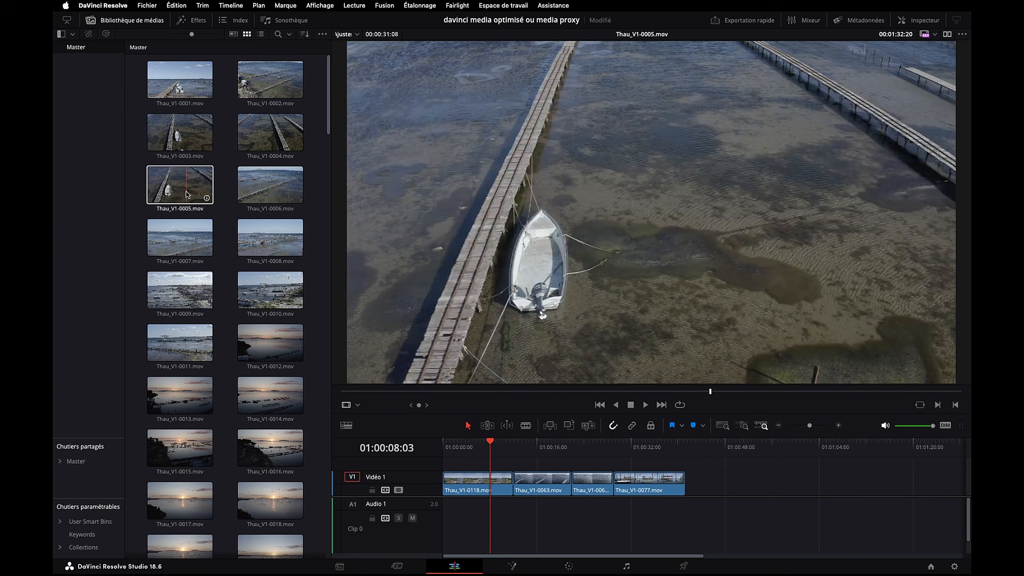
pyautogui.rightClick(187, 195)
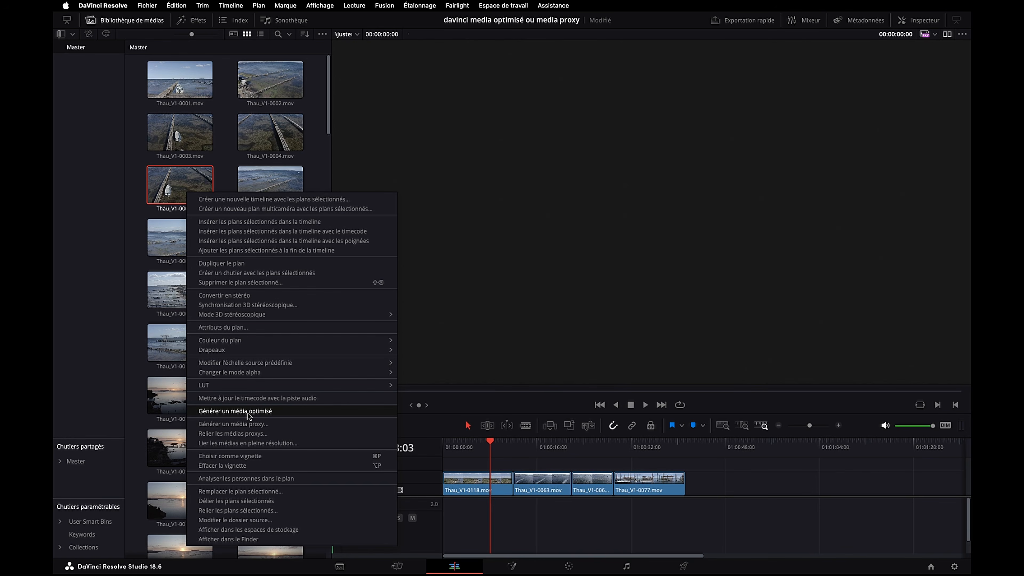
# Check the proxy generation options for Thau_V1-0005.mov on the Media page, and return to the Edit page.
pyautogui.click(340, 567)
pyautogui.click(339, 566)
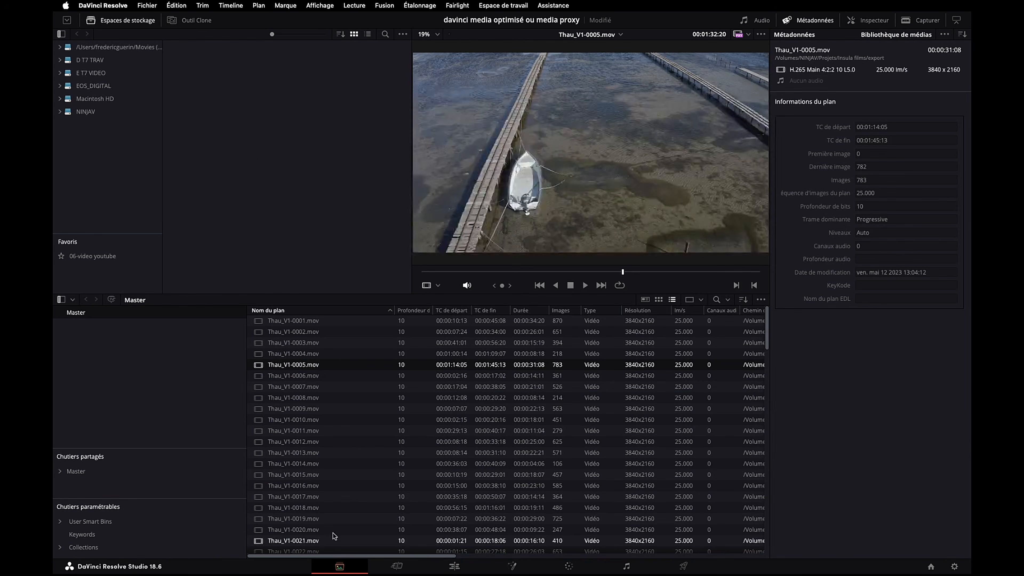
pyautogui.rightClick(329, 369)
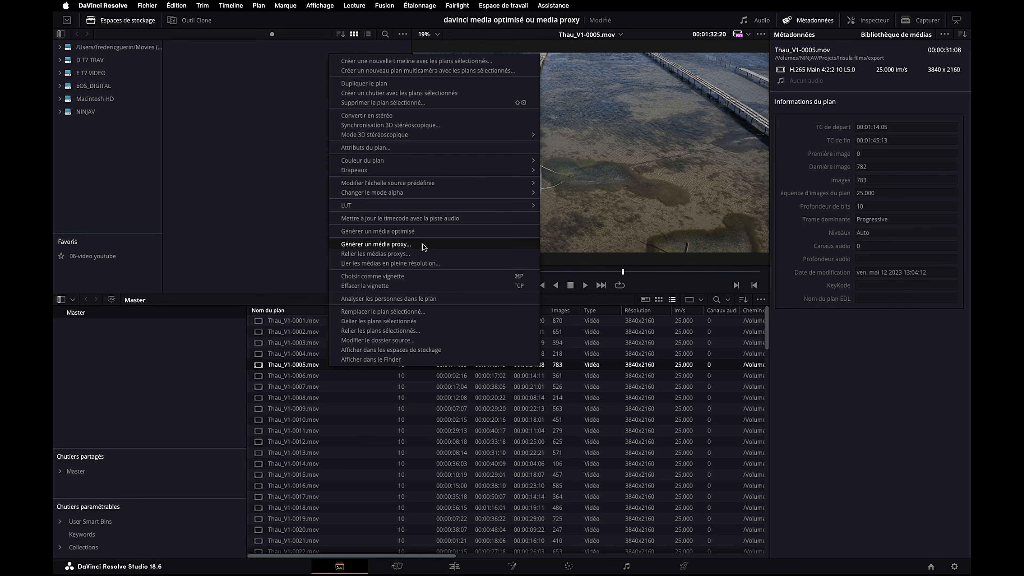
pyautogui.click(453, 568)
pyautogui.click(453, 568)
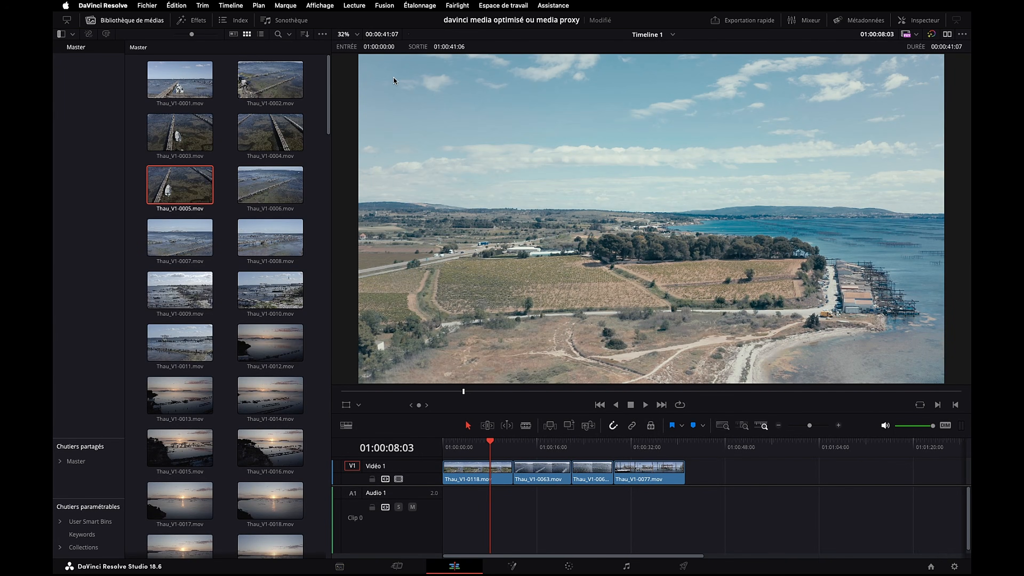
# Examine the playback options for using optimised media and managing proxies.
pyautogui.click(360, 8)
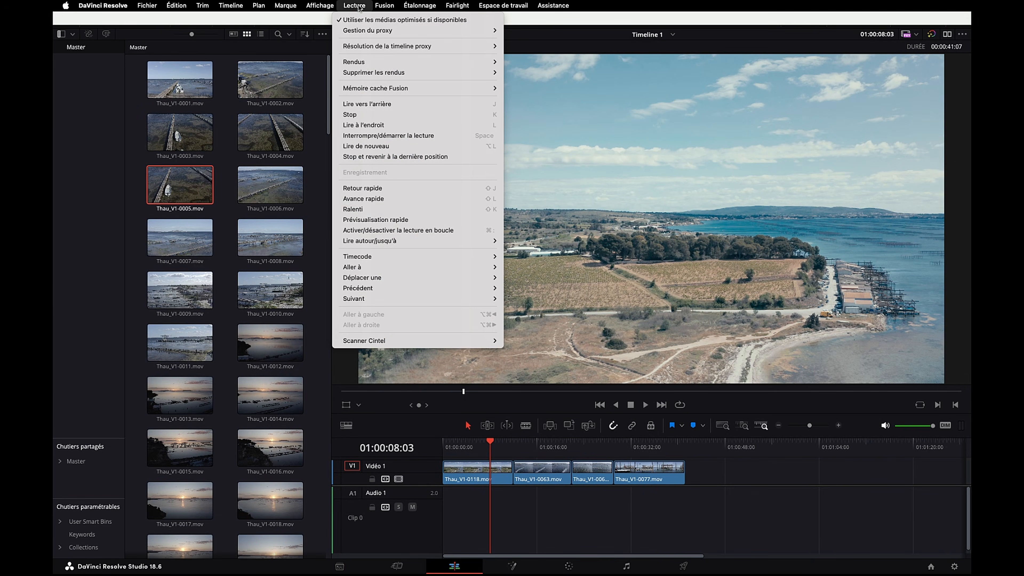
pyautogui.moveTo(371, 33)
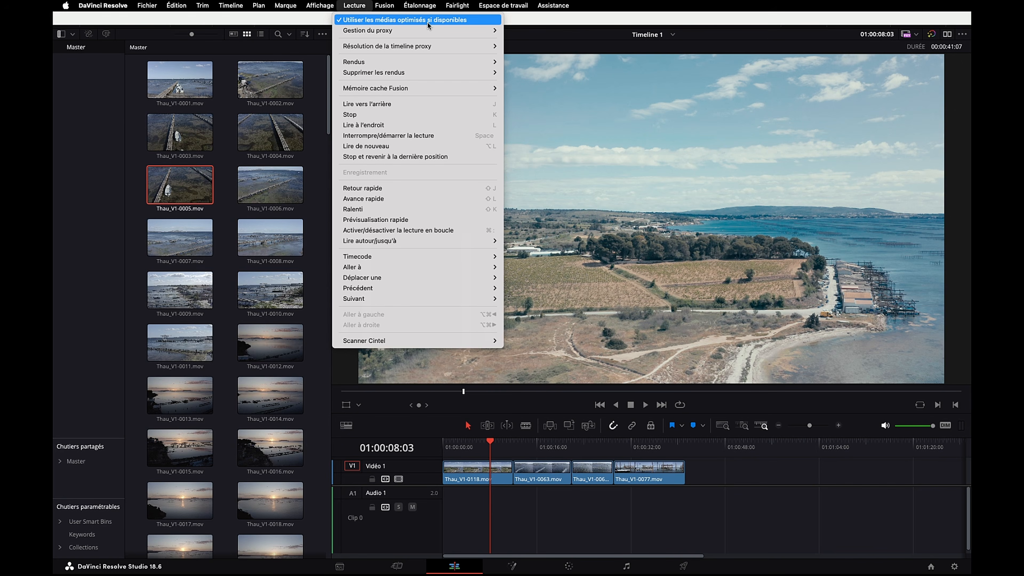
pyautogui.click(565, 19)
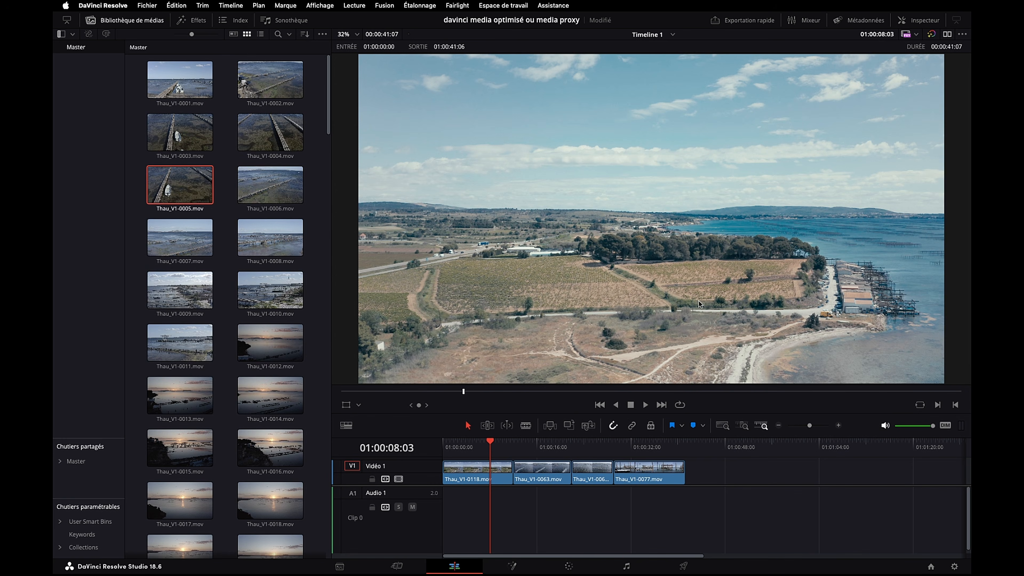
# Review the available proxy media formats in the optimised media and render section of the project settings.
pyautogui.click(954, 567)
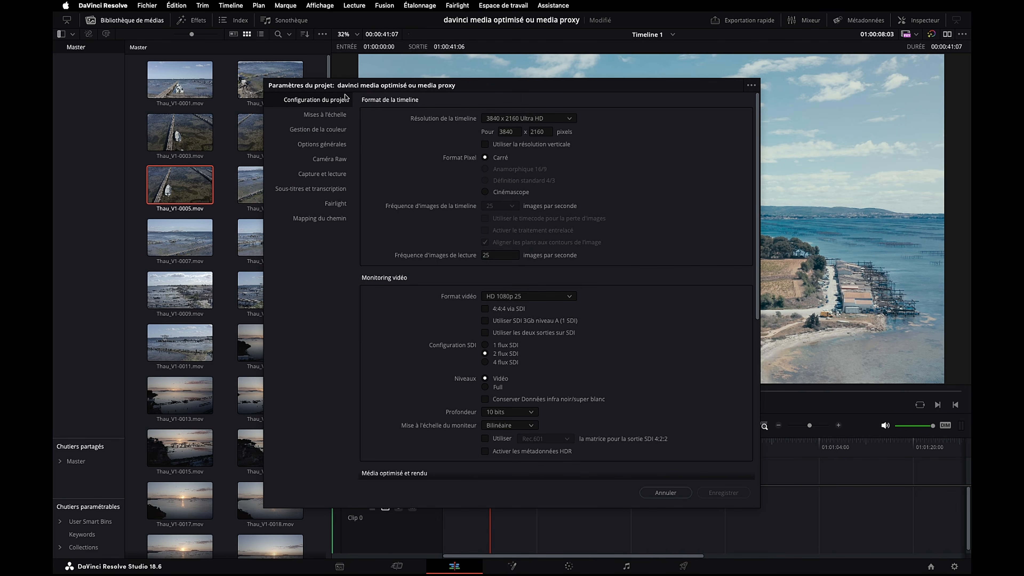
pyautogui.scroll(-5, 452, 254)
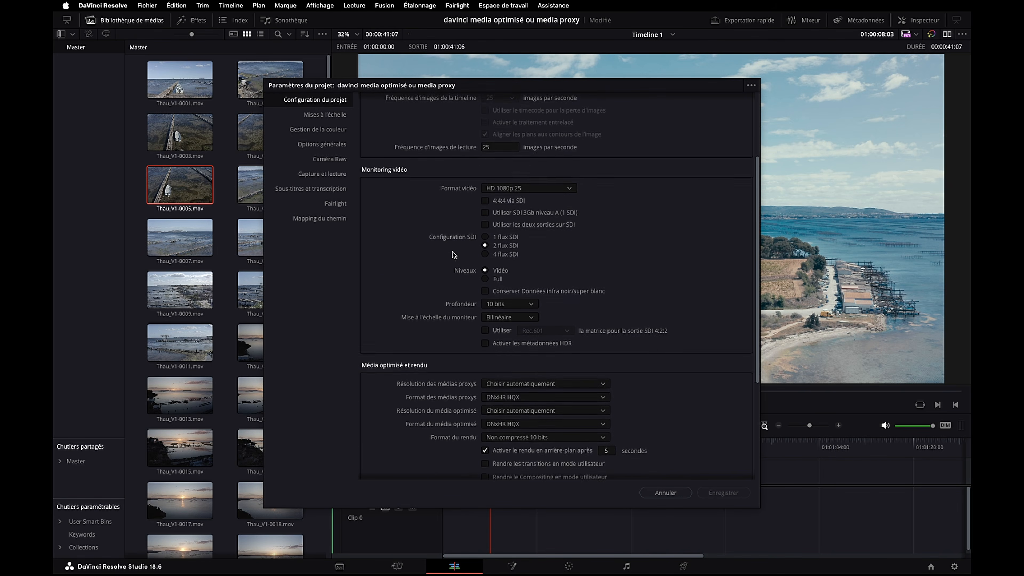
pyautogui.scroll(-1, 453, 253)
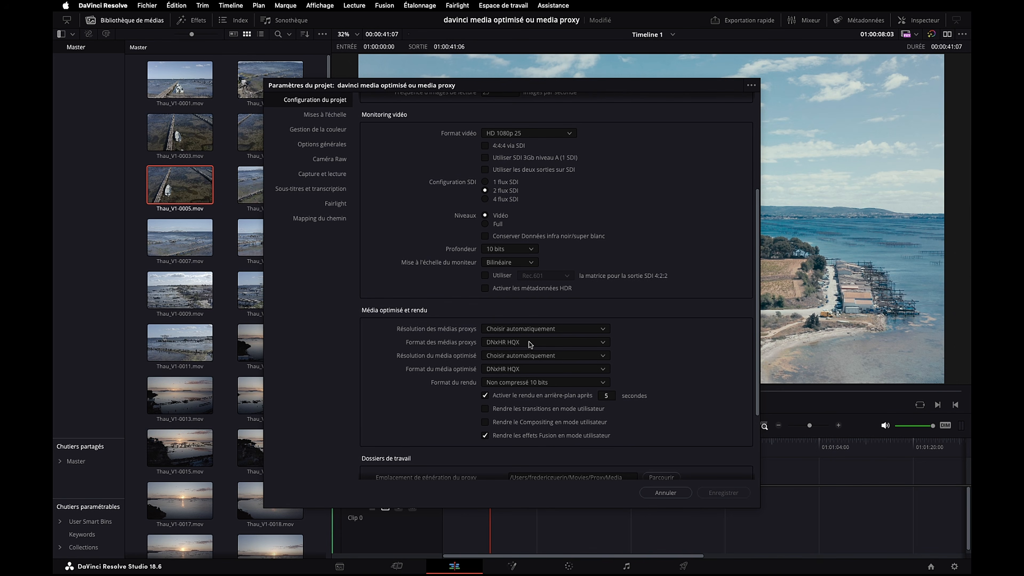
pyautogui.click(543, 342)
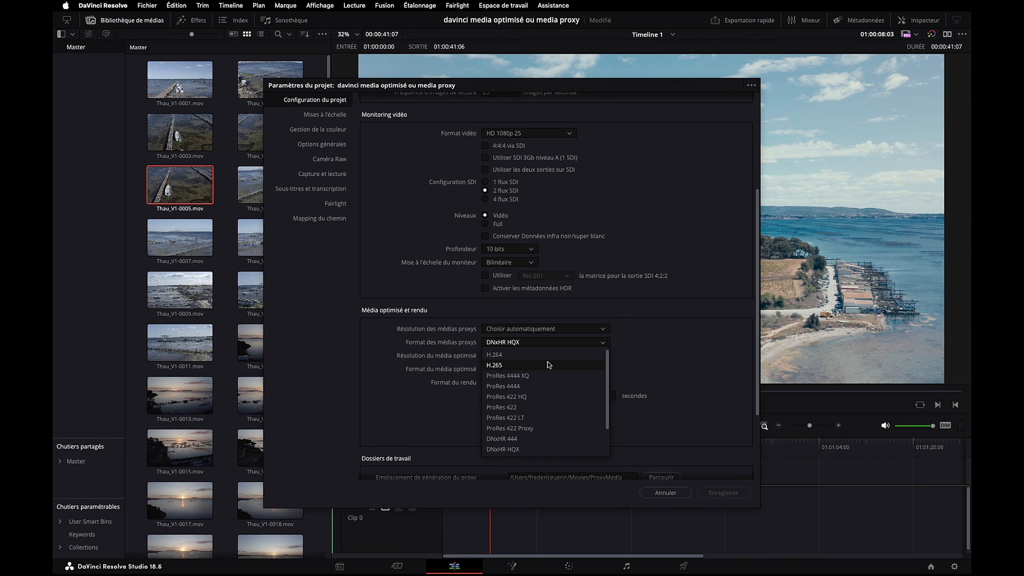
pyautogui.scroll(-3, 558, 383)
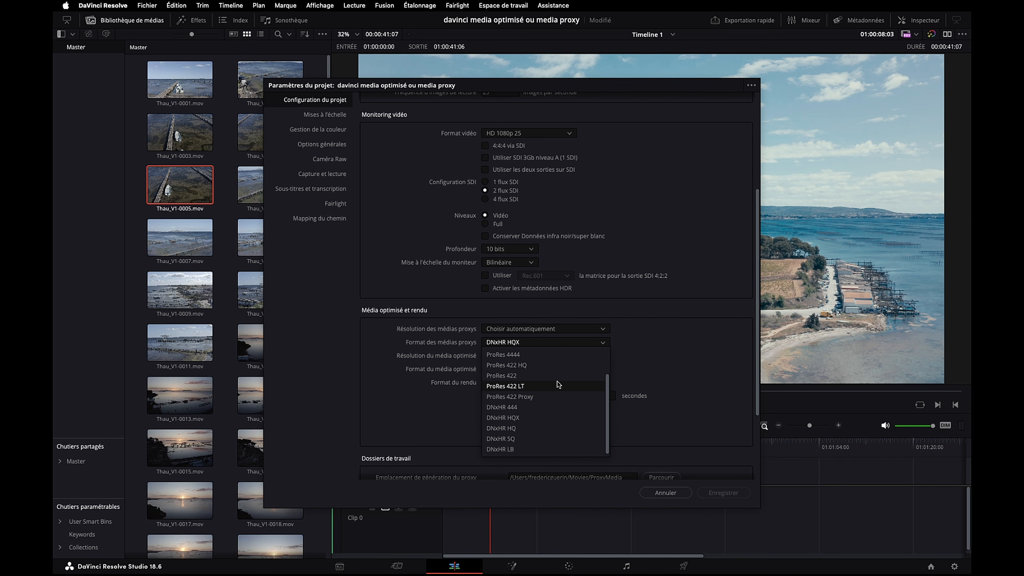
pyautogui.click(400, 402)
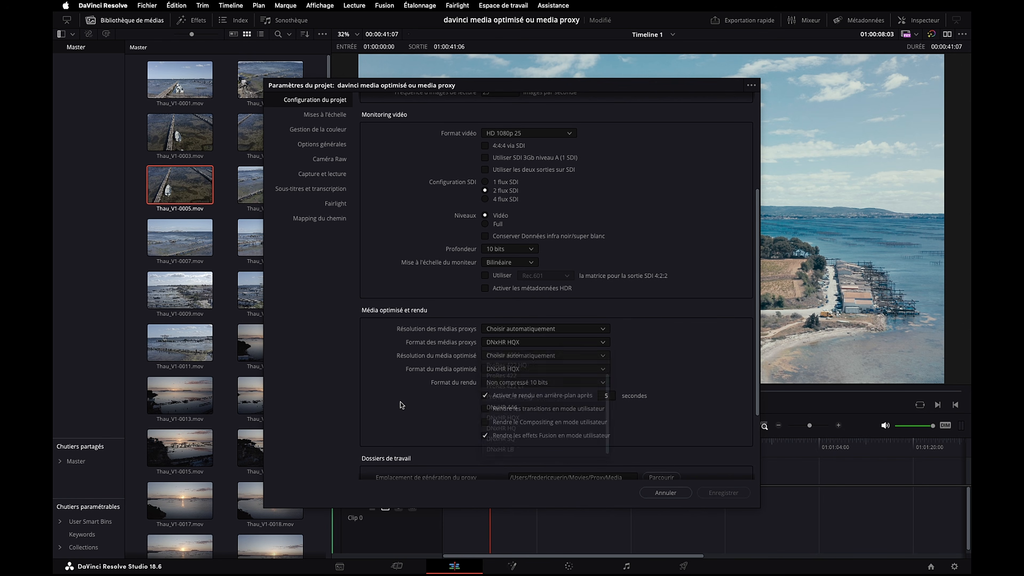
# Compare the available optimised media formats with the proxy formats, and close the project settings without saving.
pyautogui.click(537, 369)
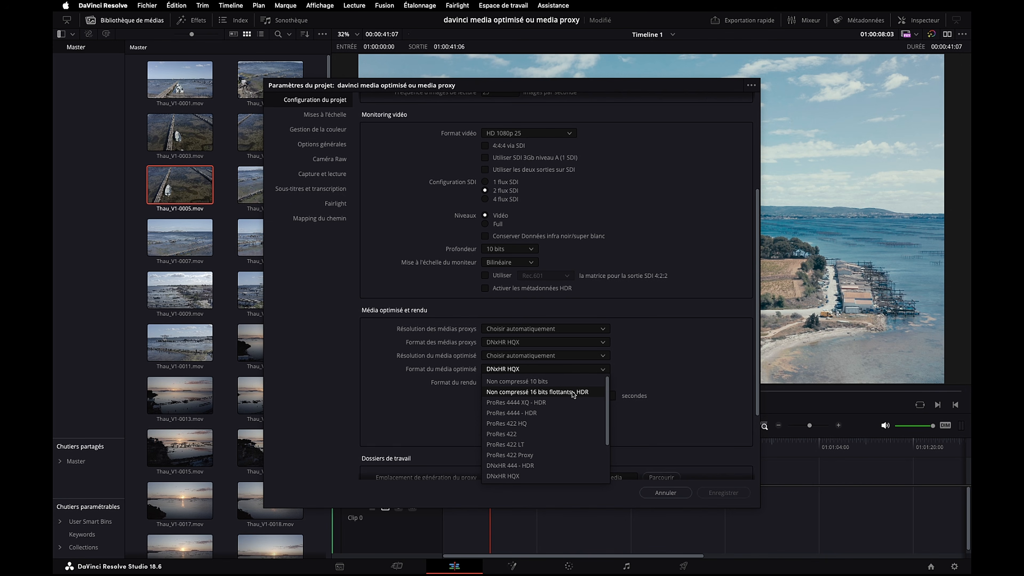
pyautogui.scroll(-5, 572, 391)
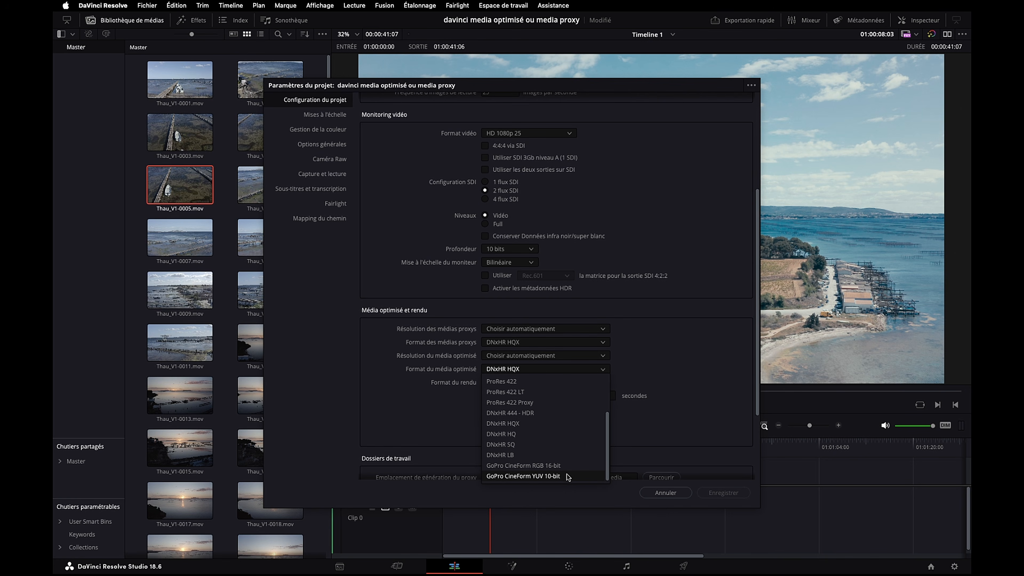
pyautogui.click(671, 357)
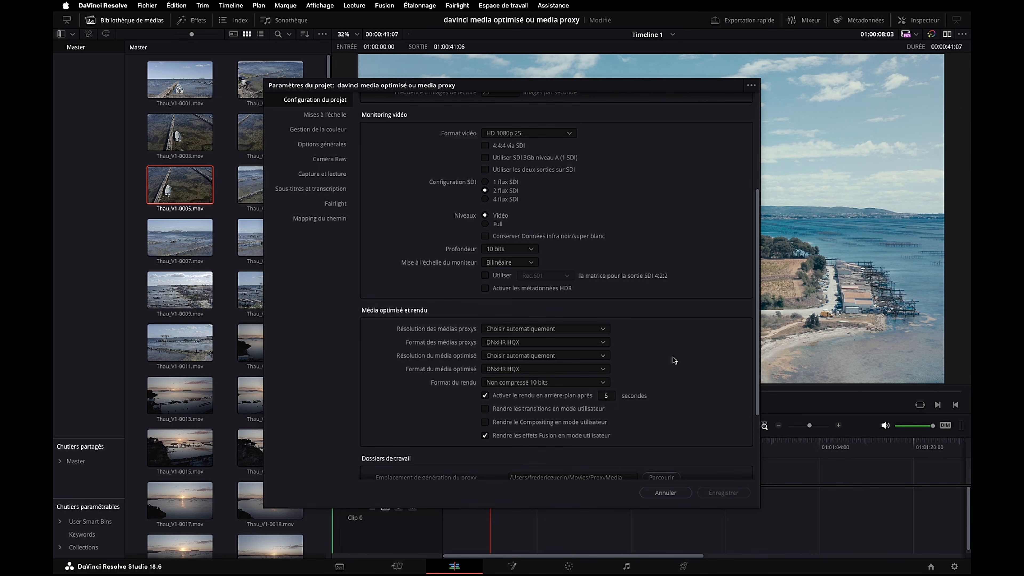
pyautogui.click(580, 343)
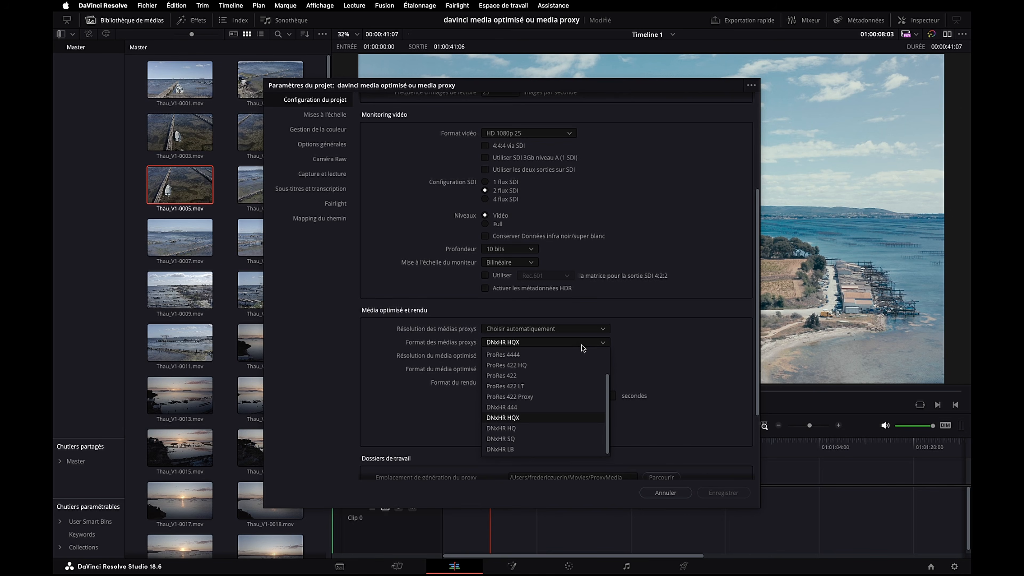
pyautogui.click(584, 342)
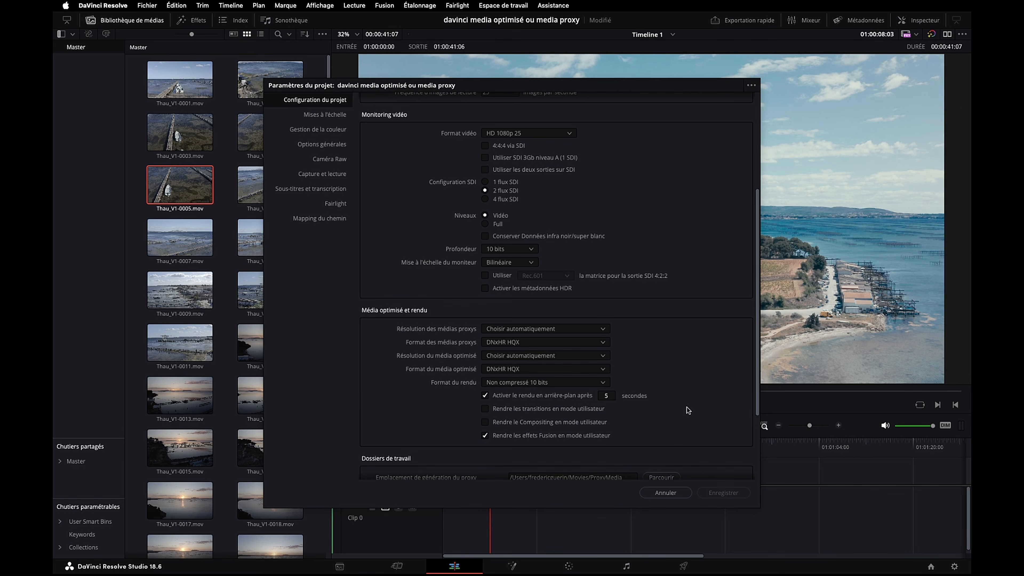
pyautogui.click(666, 493)
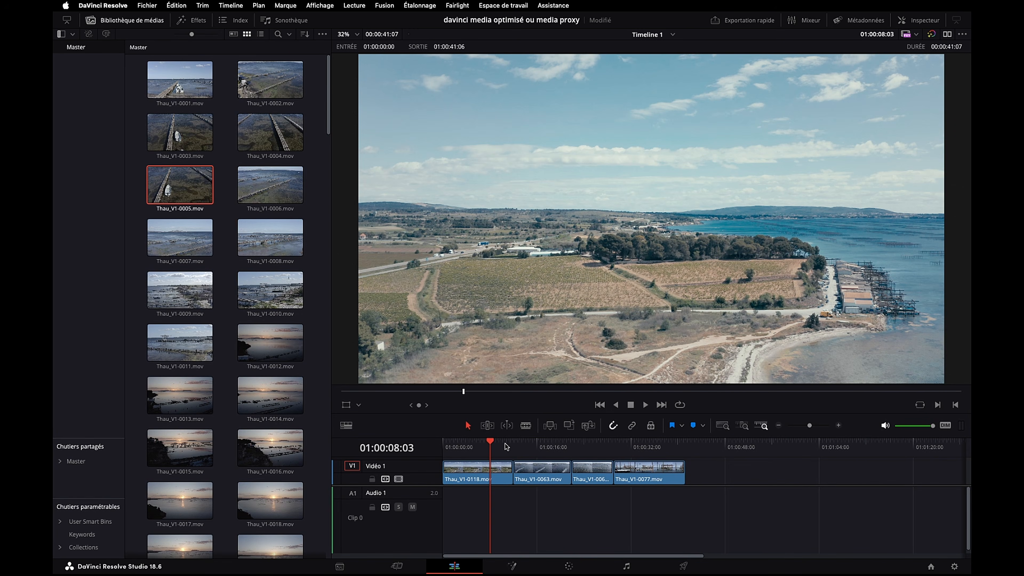
# Generate optimised media for the first timeline clip, Thau_V1-0118.mov.
pyautogui.click(495, 477)
pyautogui.rightClick(500, 472)
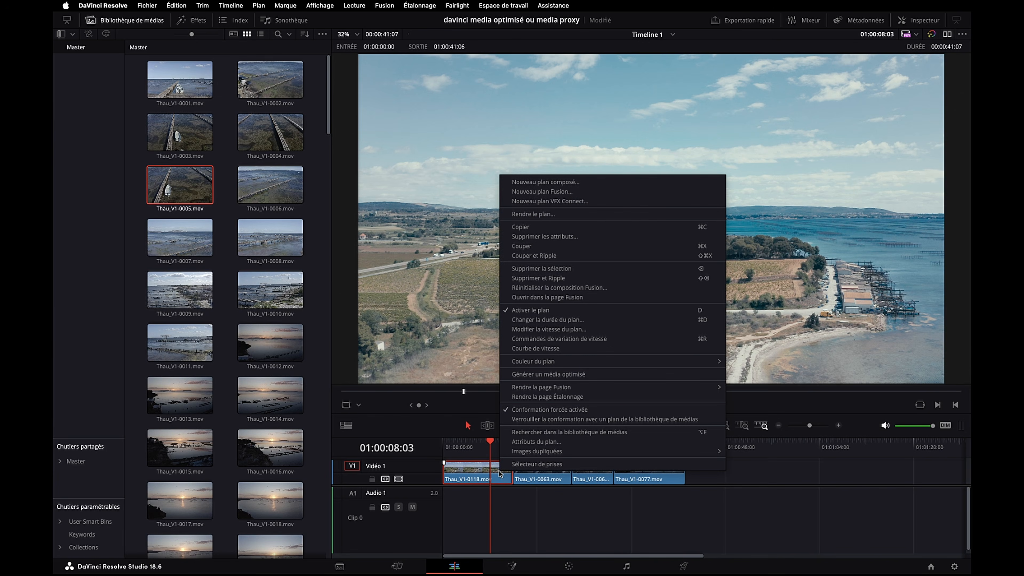
pyautogui.click(559, 375)
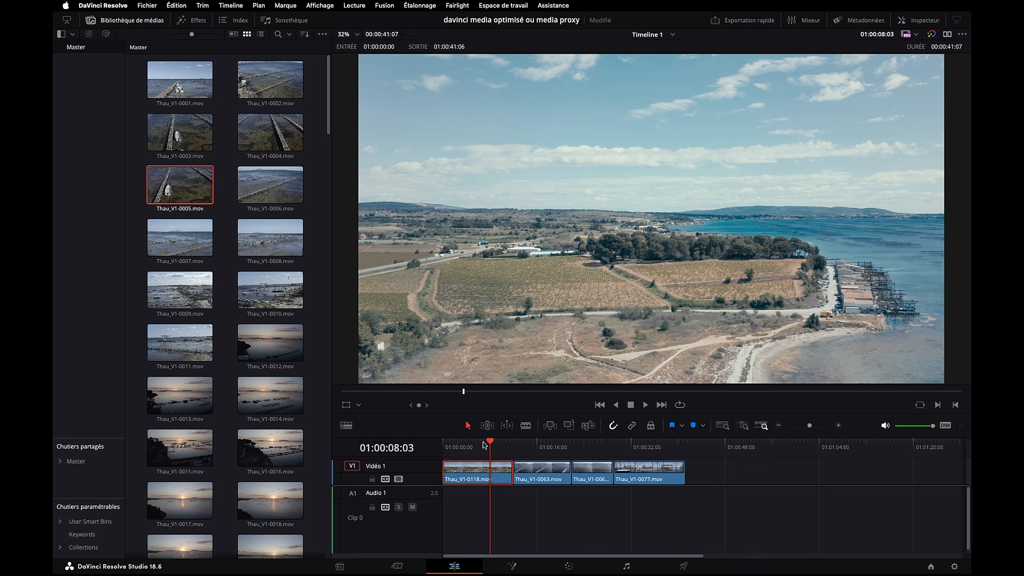
pyautogui.rightClick(481, 474)
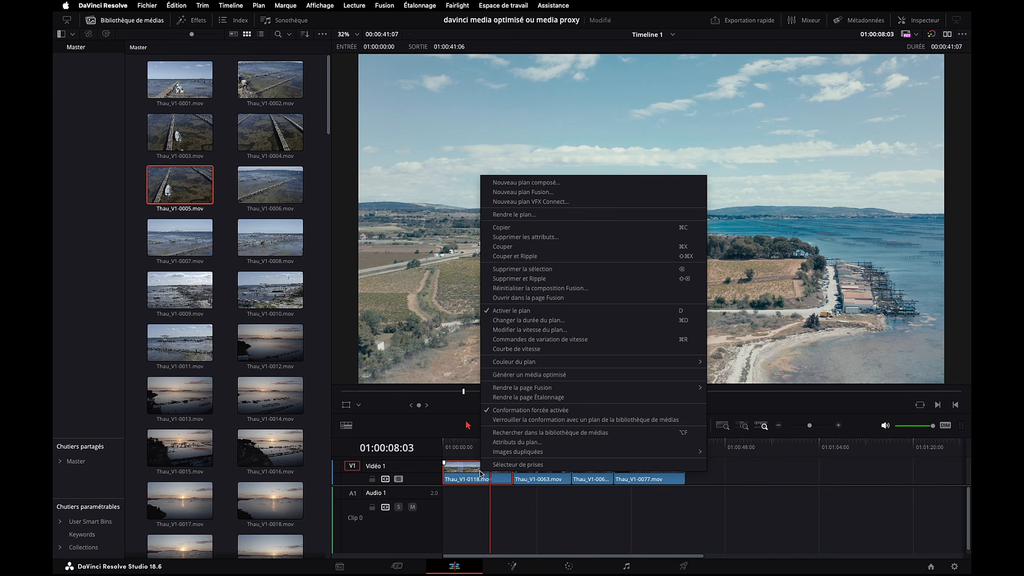
pyautogui.click(539, 374)
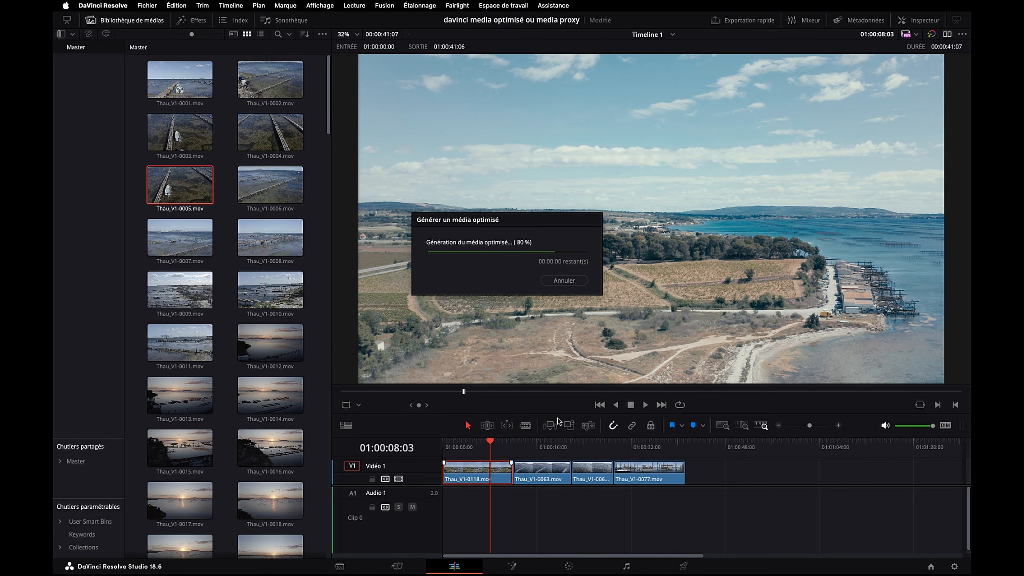
# Locate the timeline clip Thau_V1-0063.mov in the media library and generate proxy media for it.
pyautogui.click(552, 477)
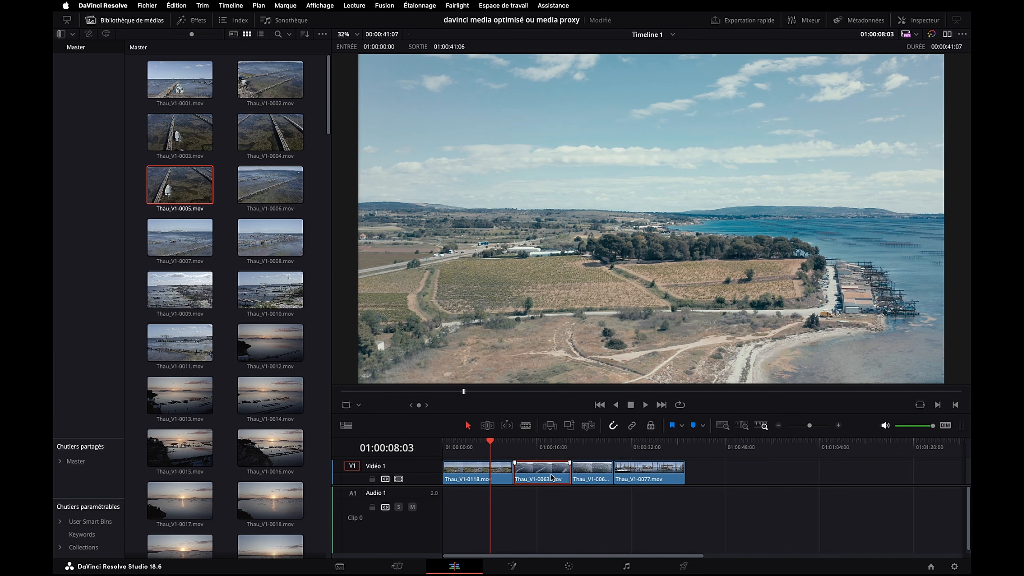
pyautogui.rightClick(552, 478)
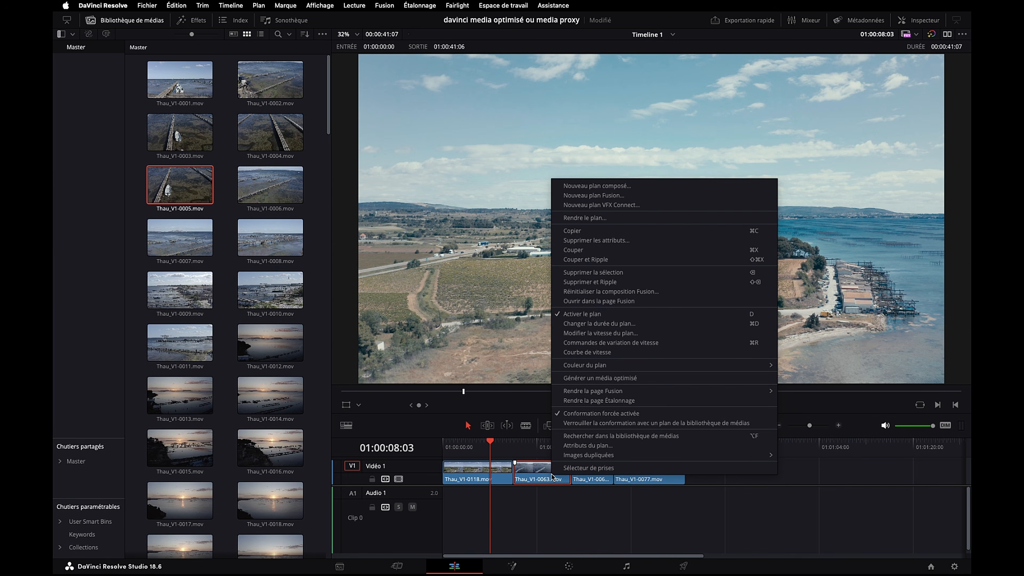
pyautogui.click(588, 436)
pyautogui.click(194, 509)
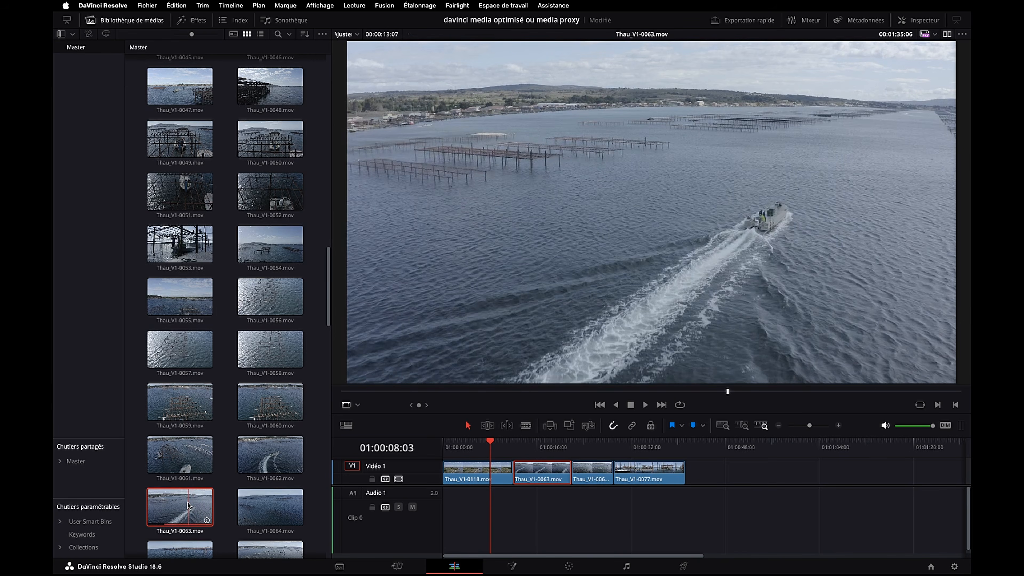
pyautogui.rightClick(187, 505)
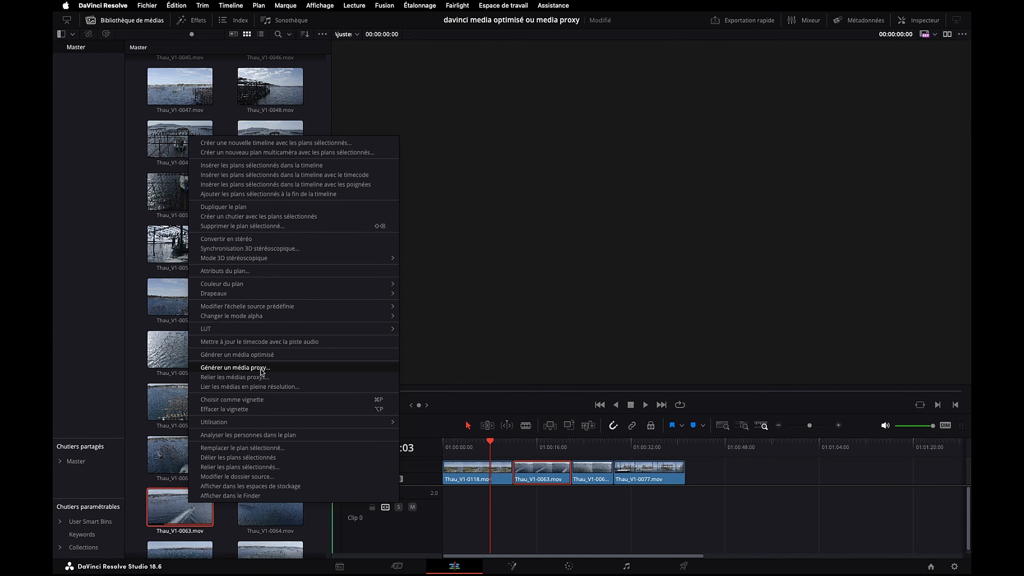
pyautogui.click(261, 371)
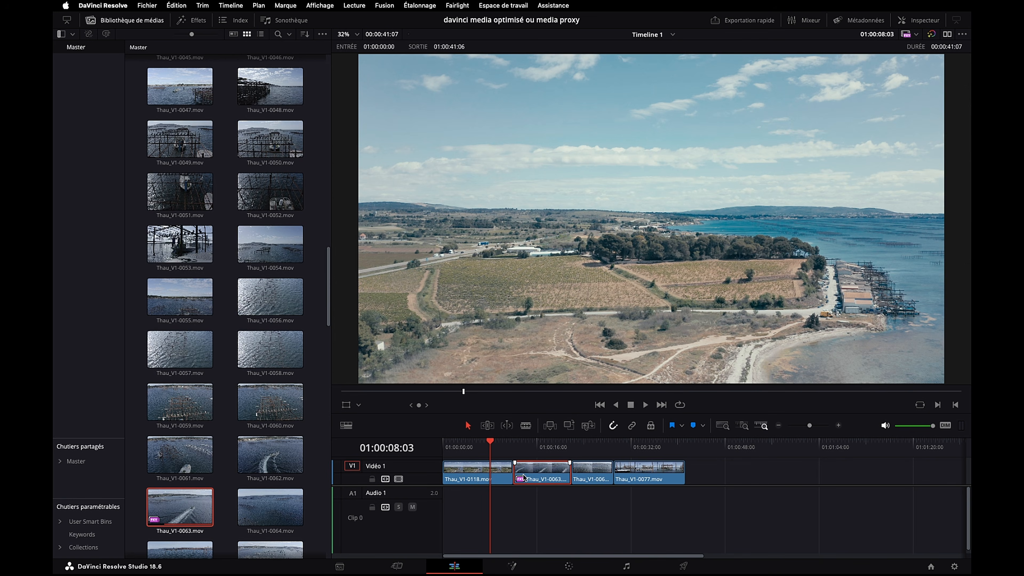
# Select the Thau_V1-0063.mov clip in the timeline and disable all proxies for playback.
pyautogui.click(160, 521)
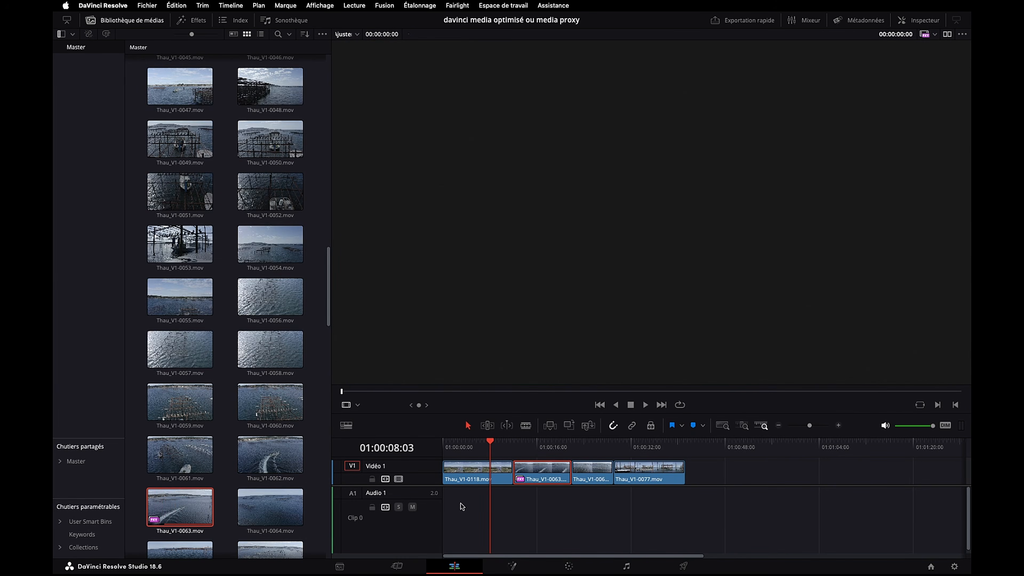
pyautogui.click(539, 483)
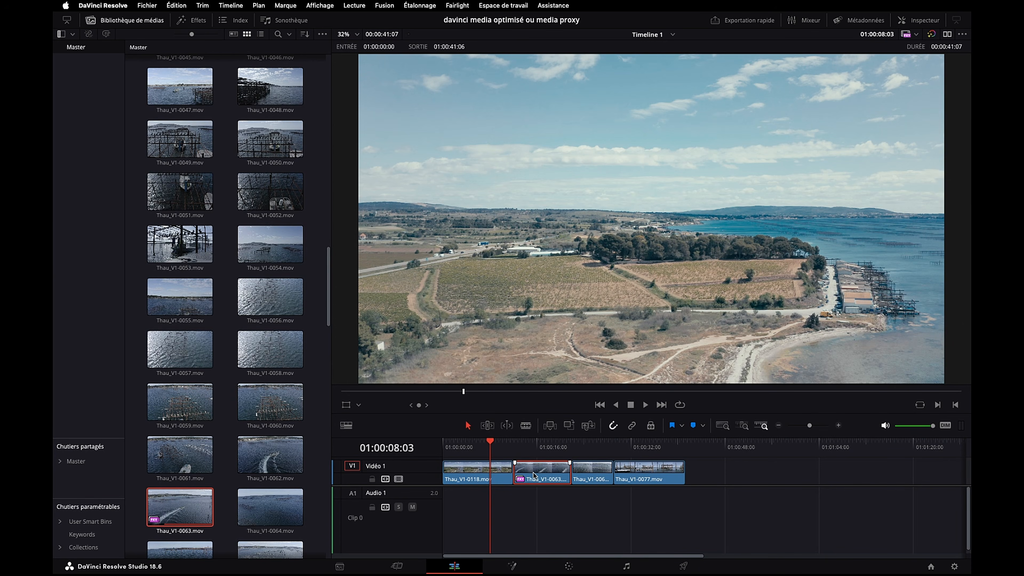
pyautogui.click(354, 5)
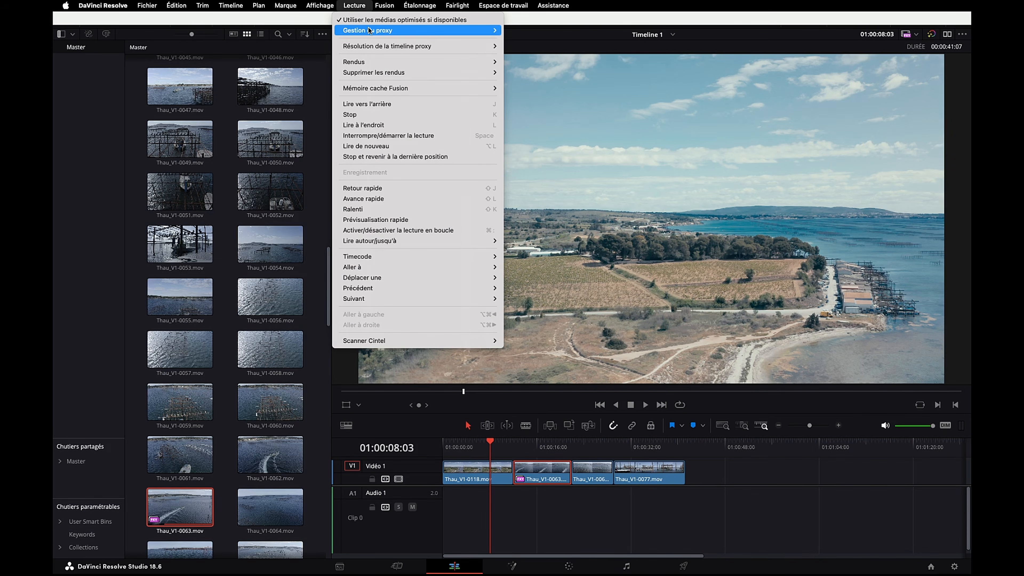
pyautogui.moveTo(370, 31)
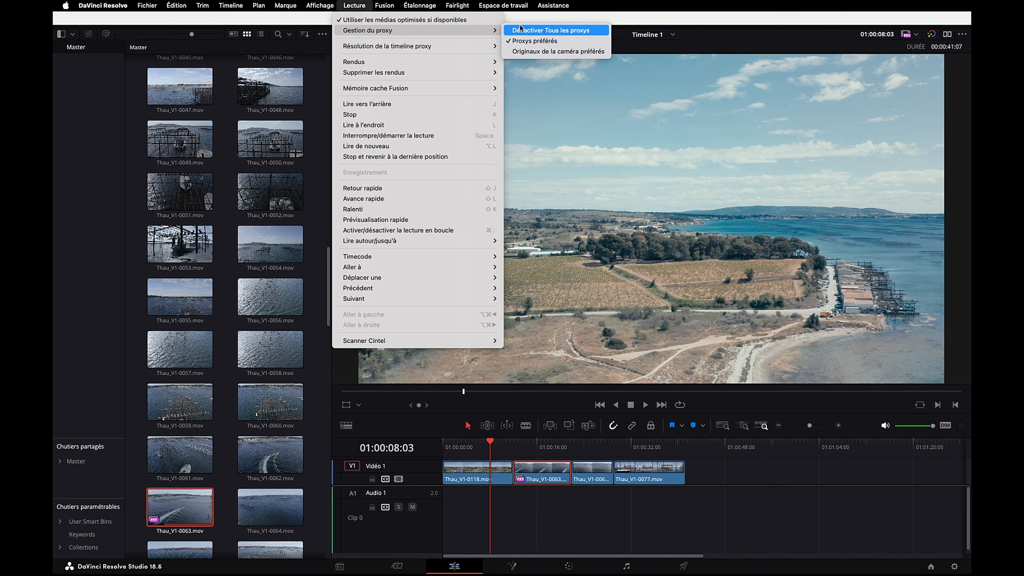
pyautogui.click(533, 32)
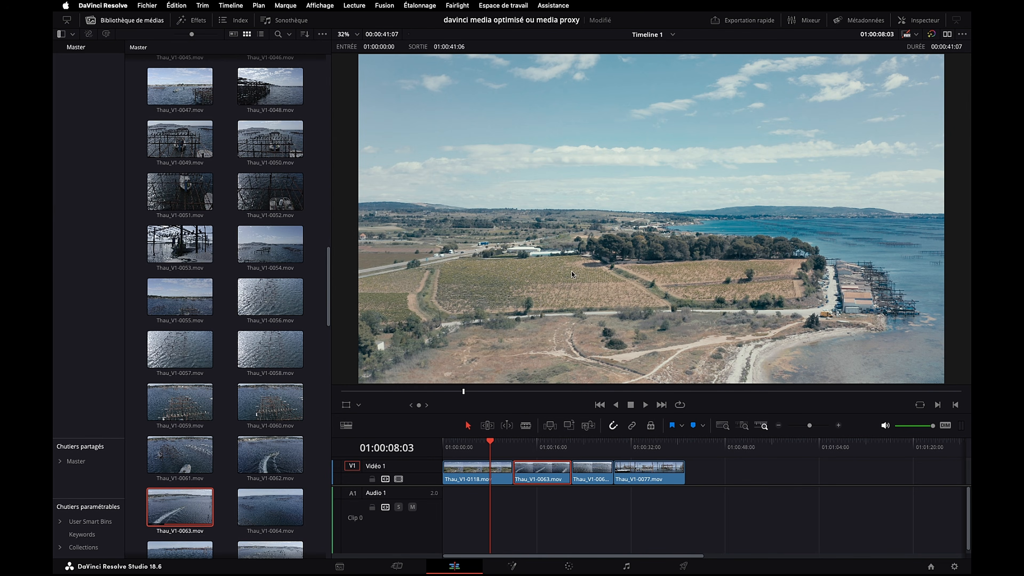
# Switch the proxy handling for playback to prefer proxies (Proxys préférés).
pyautogui.click(354, 5)
pyautogui.moveTo(379, 32)
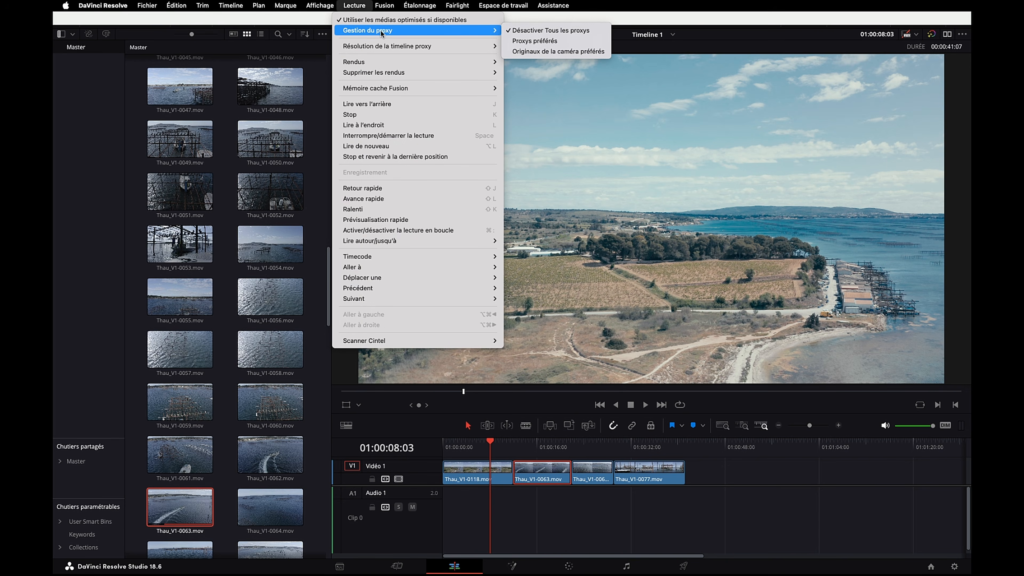
pyautogui.click(539, 41)
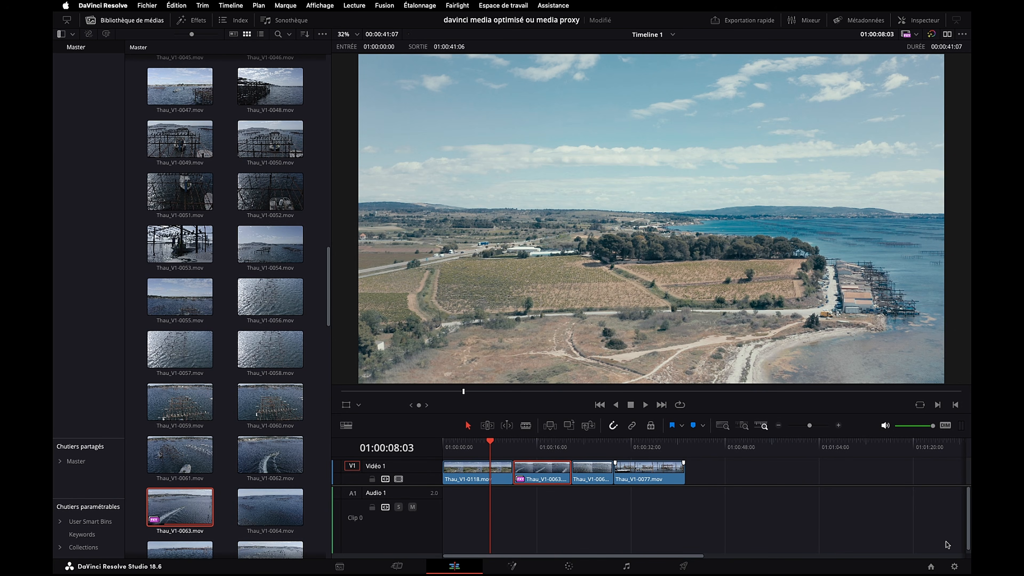
# Browse the proxy generation location in the project settings, from the Projets folder down to export, to examine the generated proxy file.
pyautogui.click(954, 566)
pyautogui.scroll(-5, 709, 374)
pyautogui.scroll(-1, 708, 375)
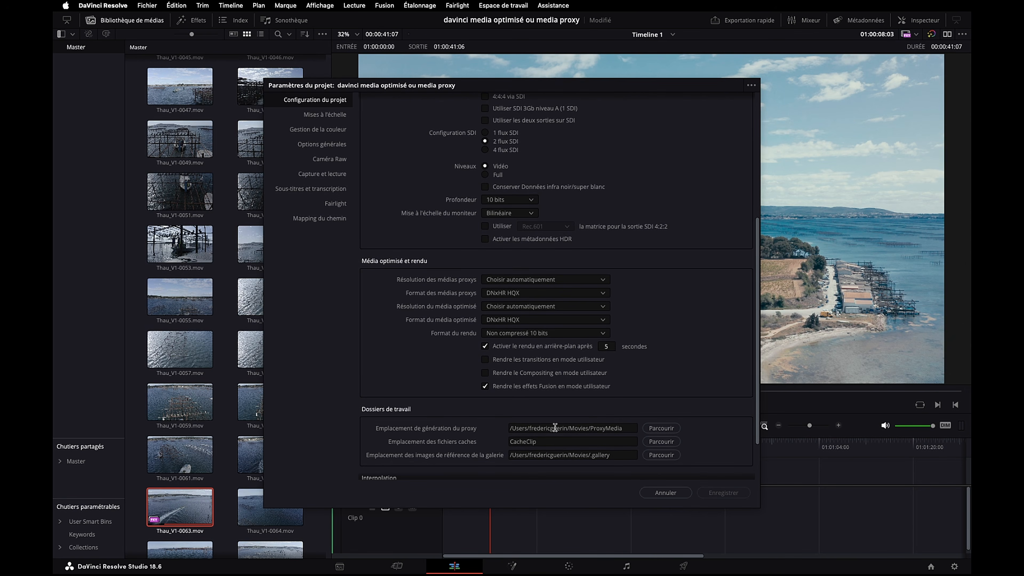
pyautogui.click(660, 429)
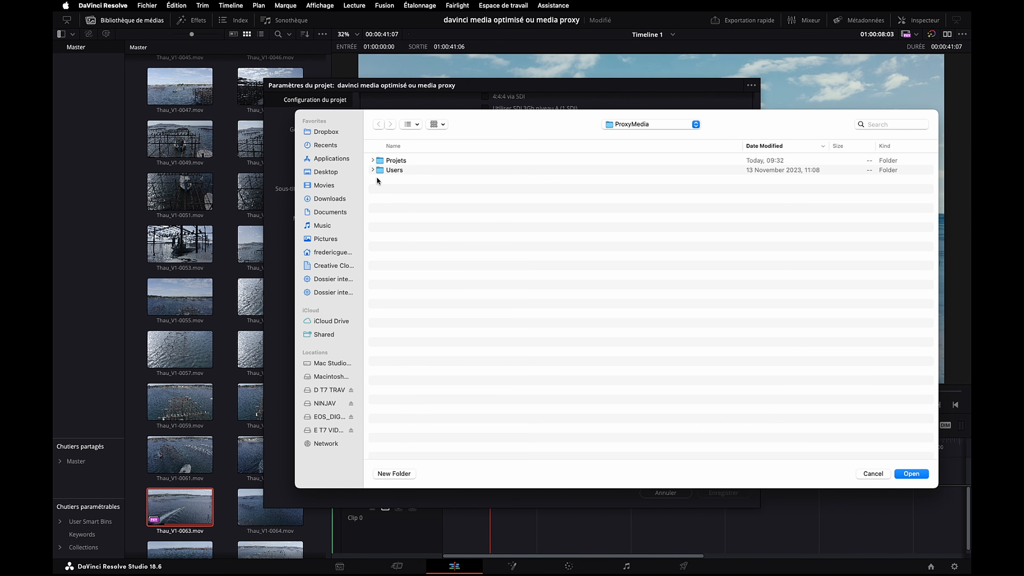
pyautogui.click(373, 160)
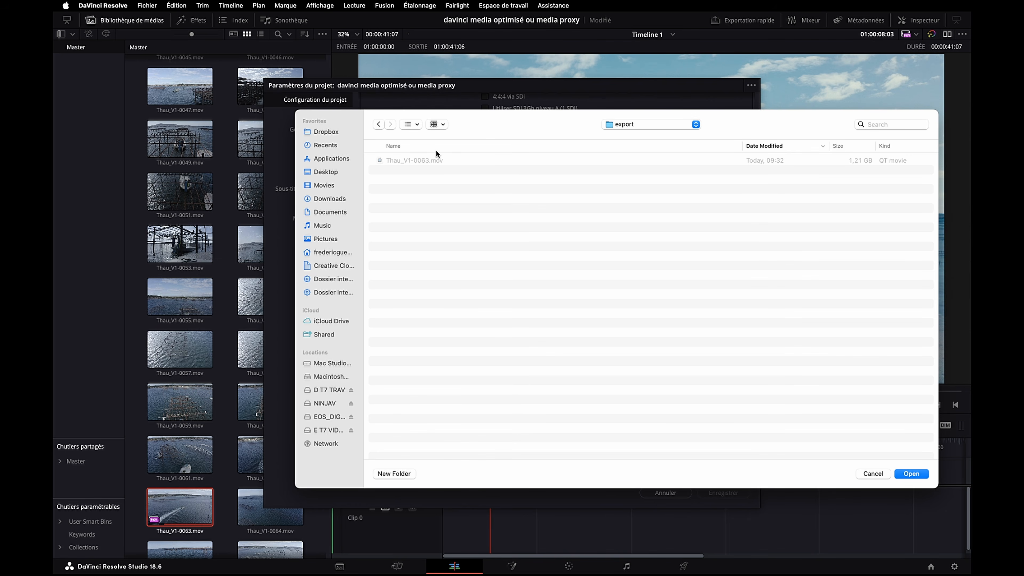
pyautogui.press('Escape')
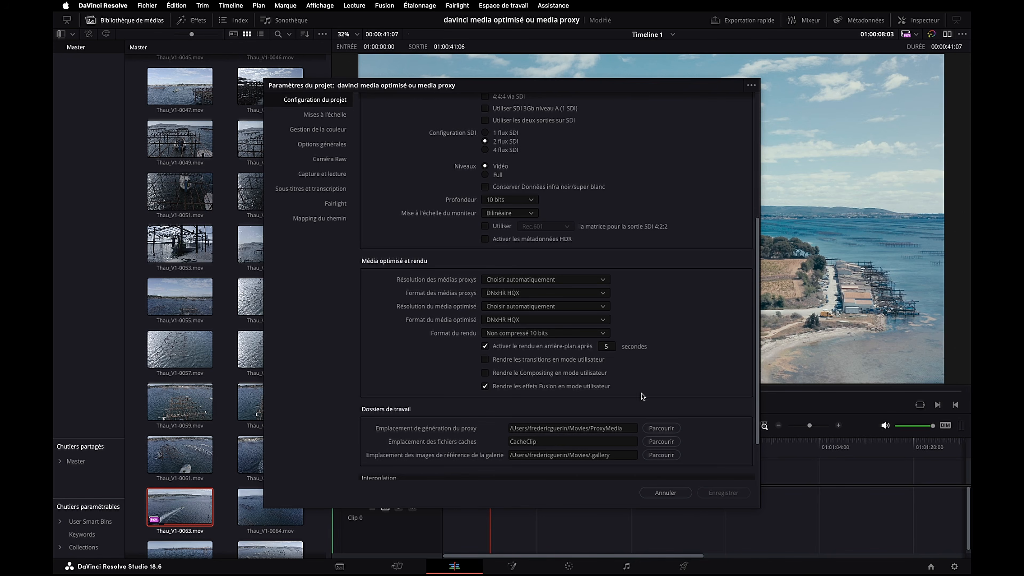
# Examine the optimised media files under Movies, CacheClip, OptimizedMedia from the cache files location, and close the project settings without saving.
pyautogui.click(662, 441)
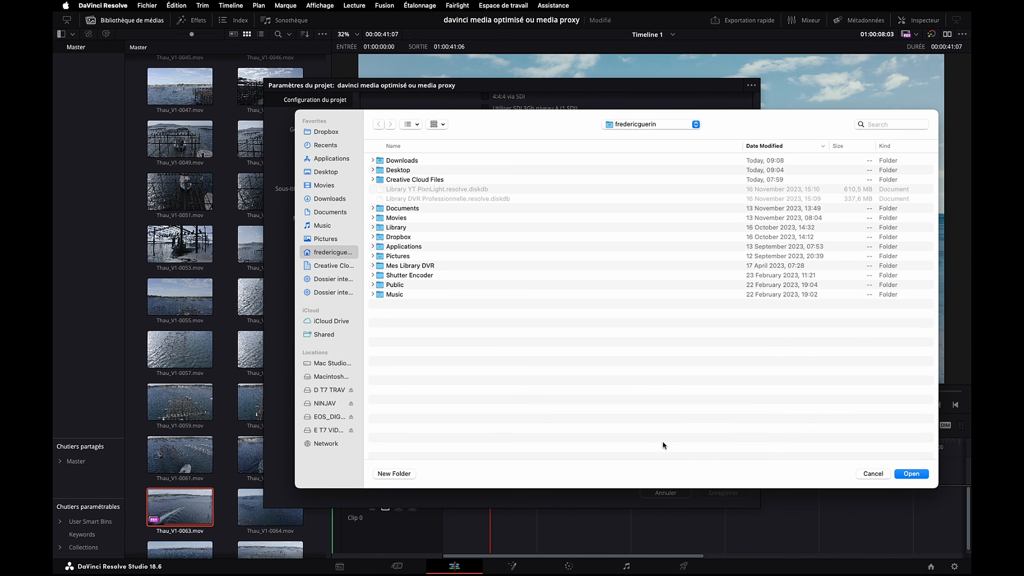
pyautogui.doubleClick(383, 218)
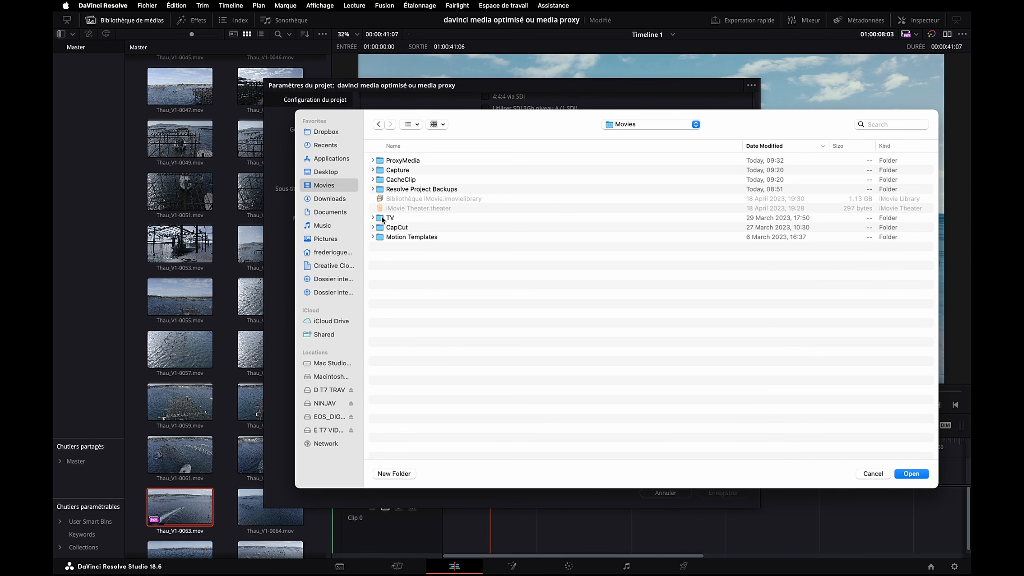
pyautogui.doubleClick(393, 180)
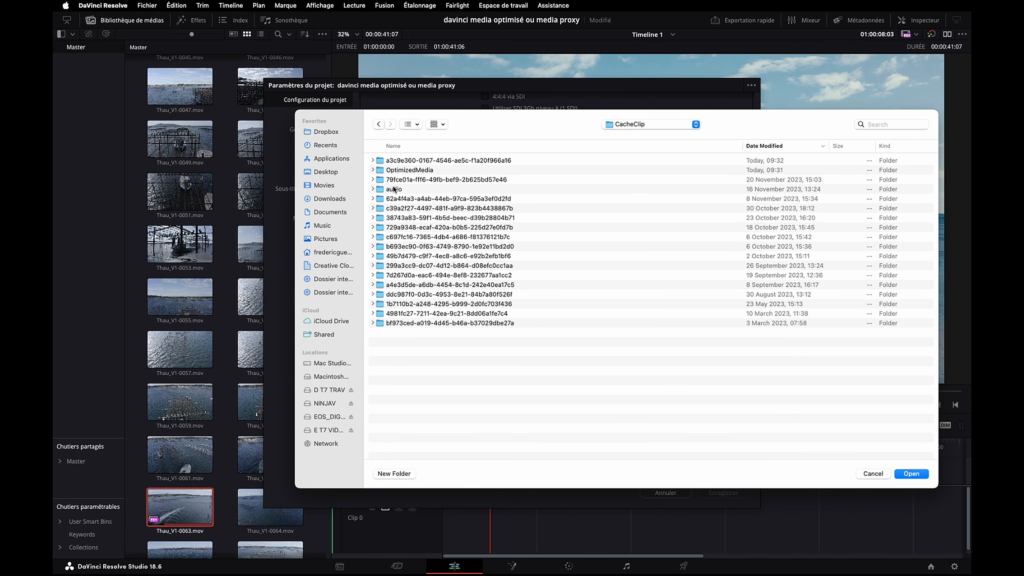
pyautogui.doubleClick(411, 170)
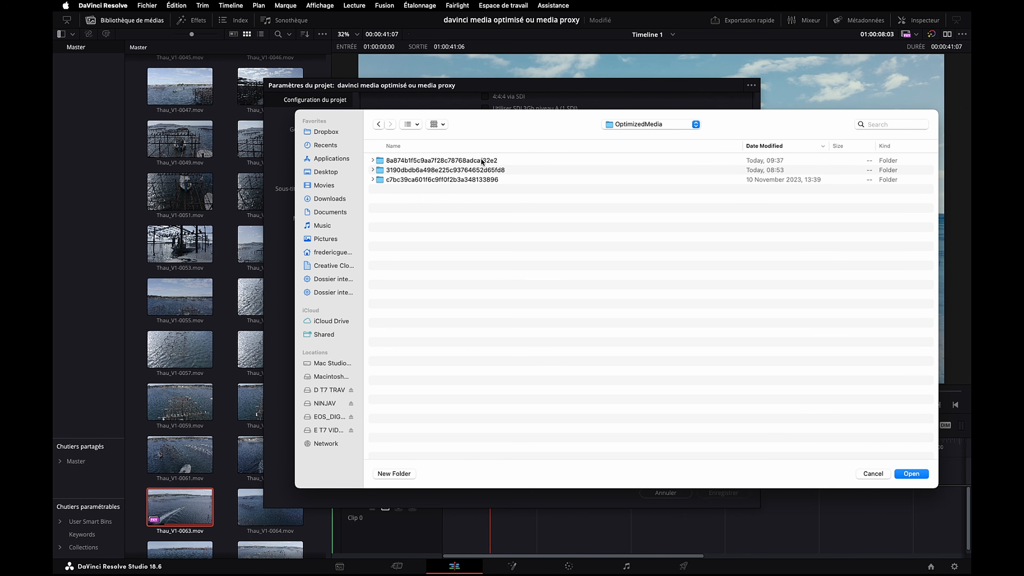
pyautogui.doubleClick(453, 161)
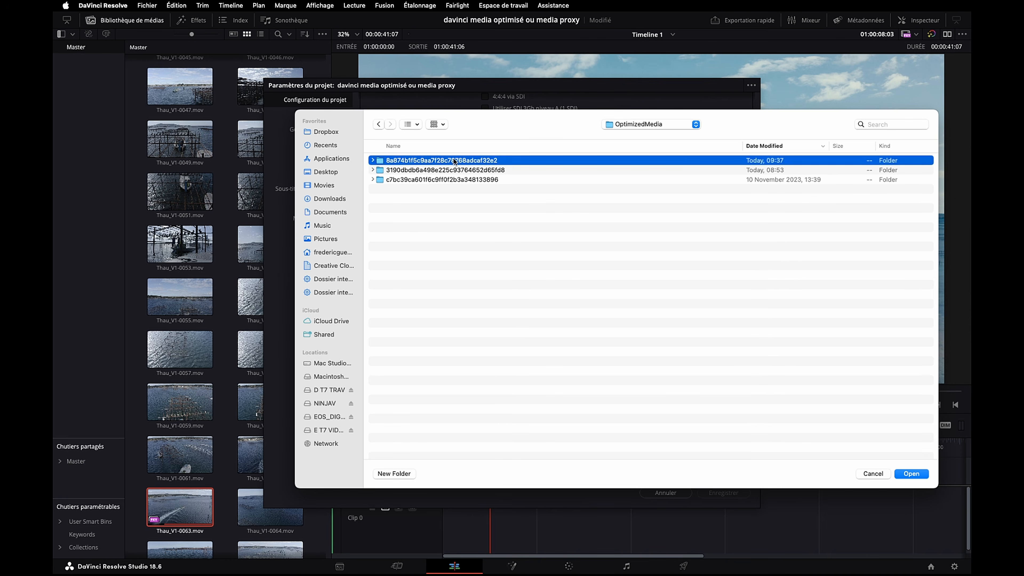
pyautogui.doubleClick(454, 160)
pyautogui.scroll(-20, 502, 303)
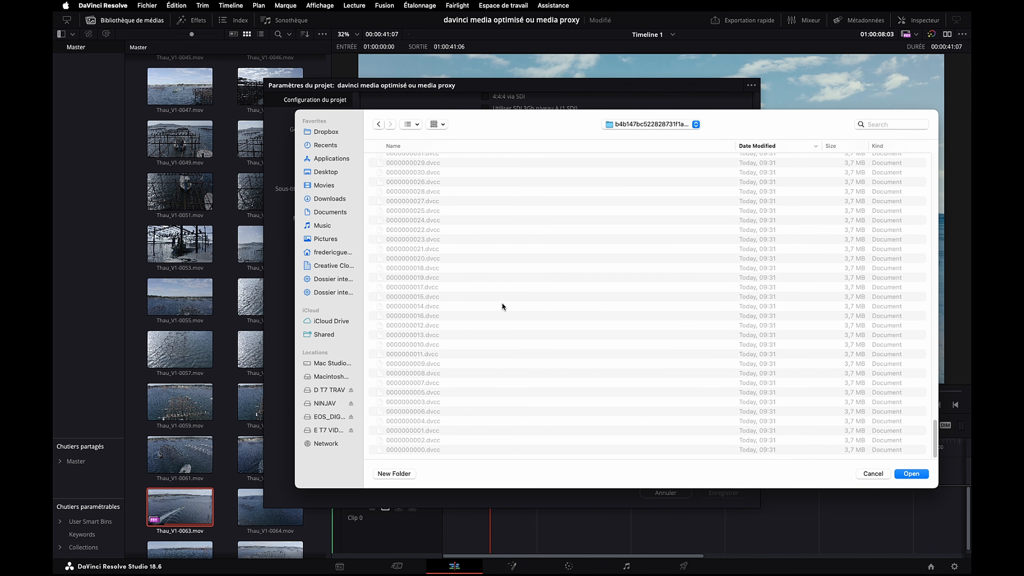
pyautogui.scroll(20, 502, 303)
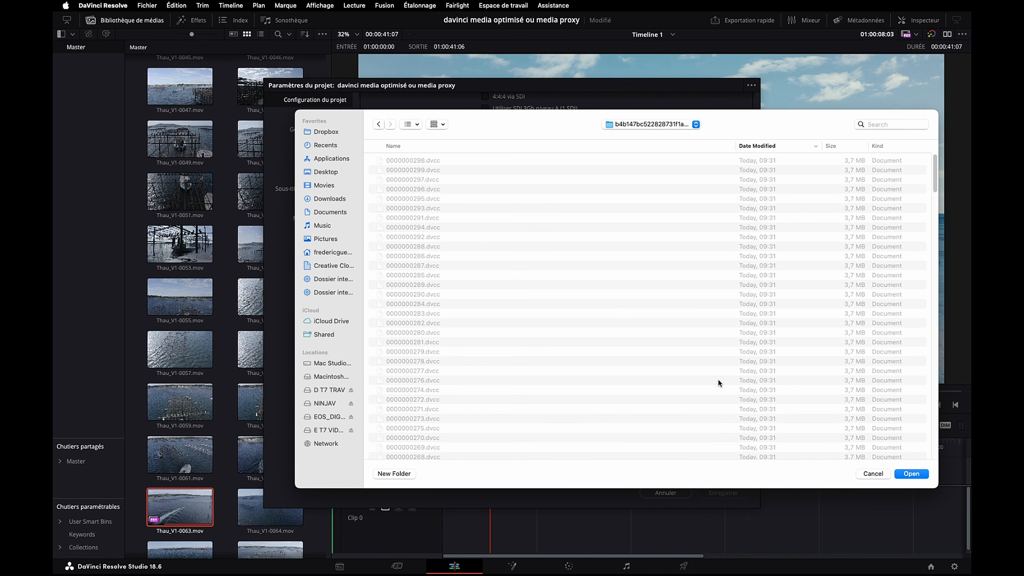
pyautogui.click(874, 473)
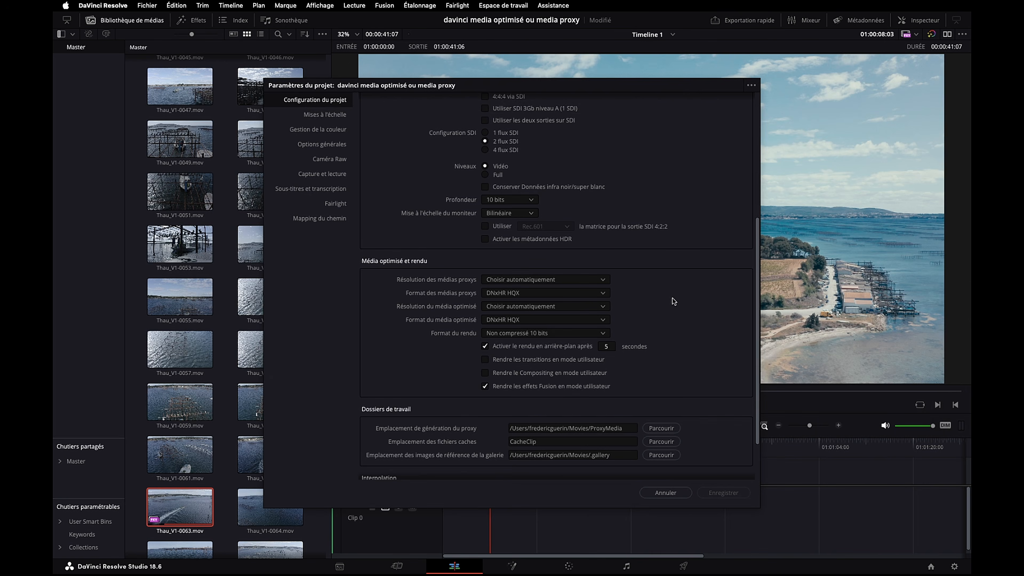
pyautogui.click(666, 493)
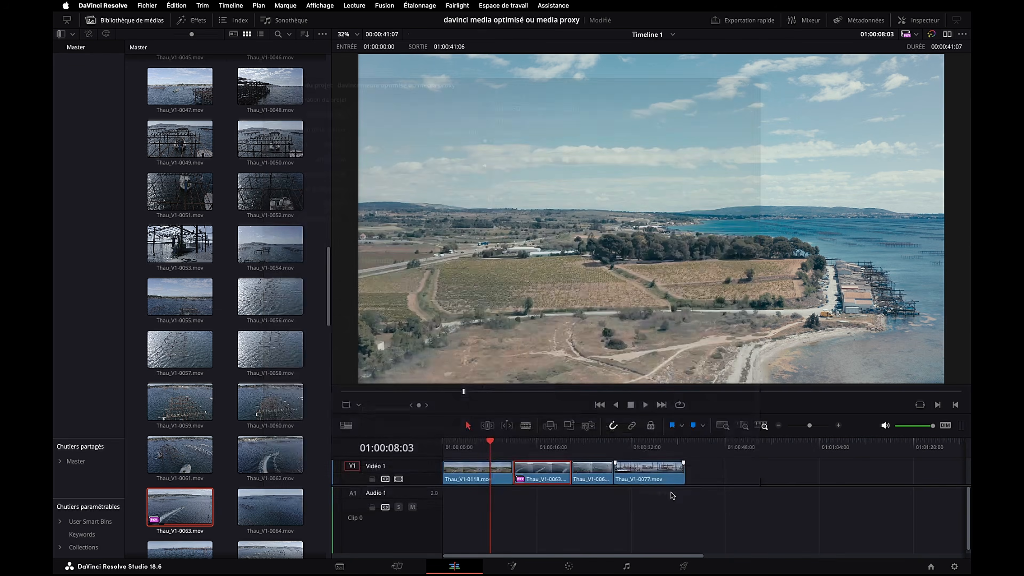